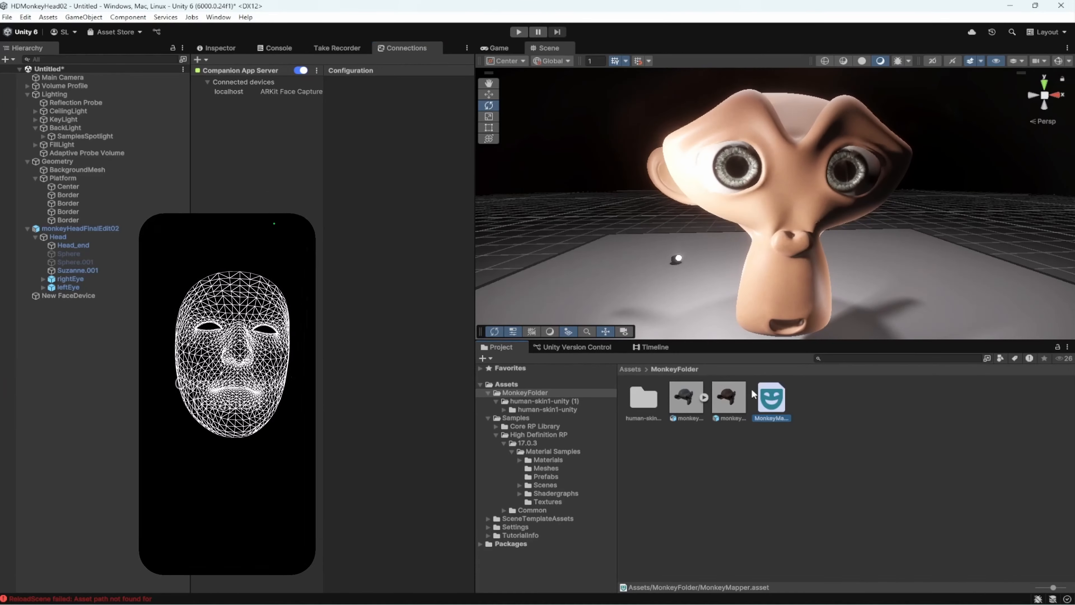
- Remove the evaluator preset from Suzanne.001's MouthClose binding in the Monkey Mapper and set its offset to 105
{"action": "left_click", "coordinate": [221, 47]}
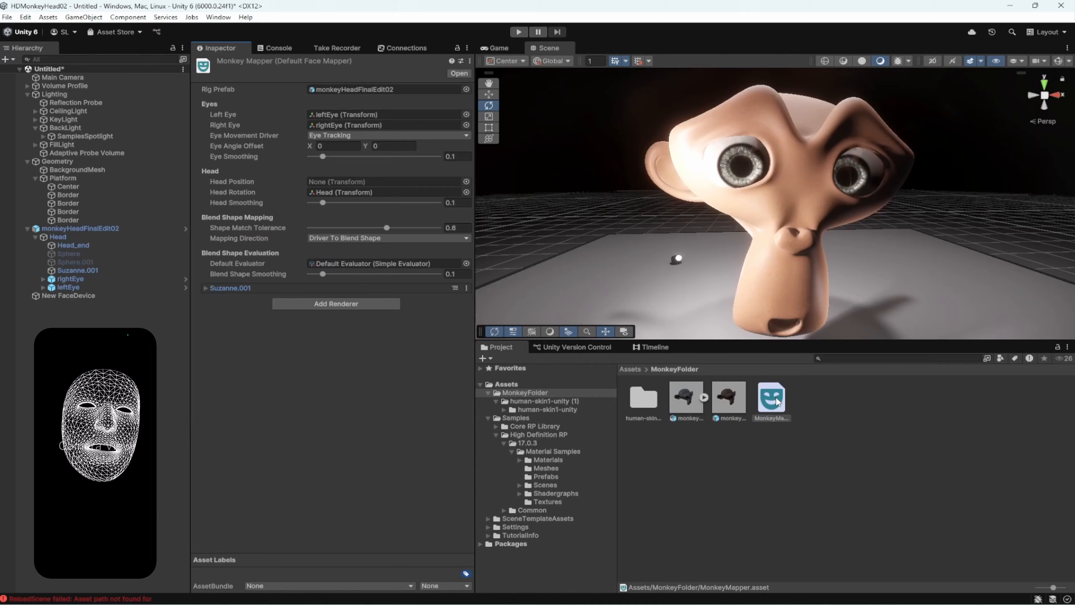
{"action": "left_click", "coordinate": [206, 288]}
{"action": "scroll", "coordinate": [248, 312], "scroll_direction": "down", "scroll_amount": 3}
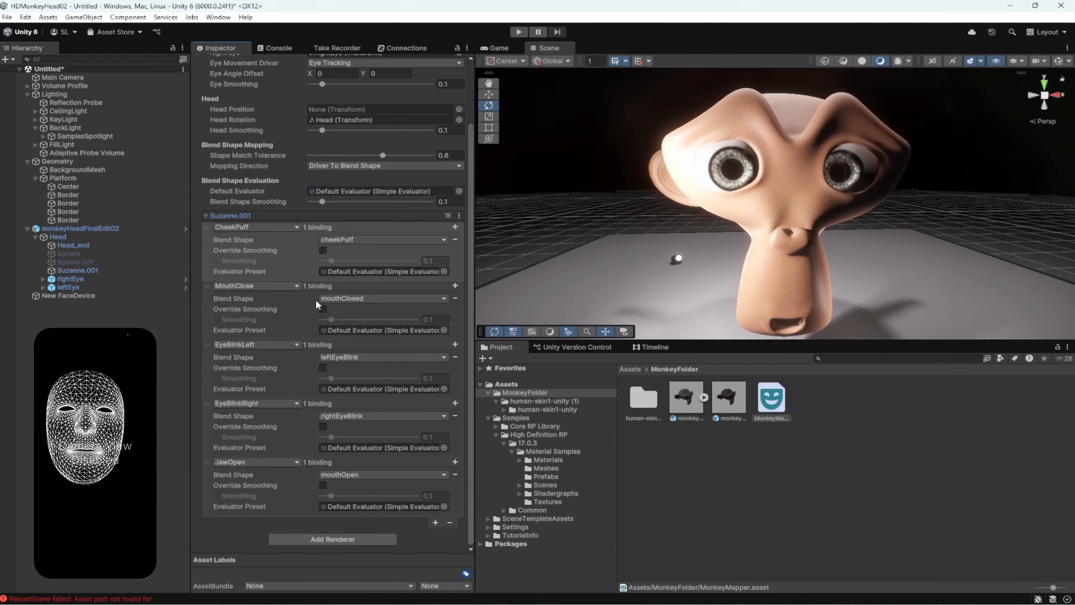
{"action": "left_click", "coordinate": [443, 330]}
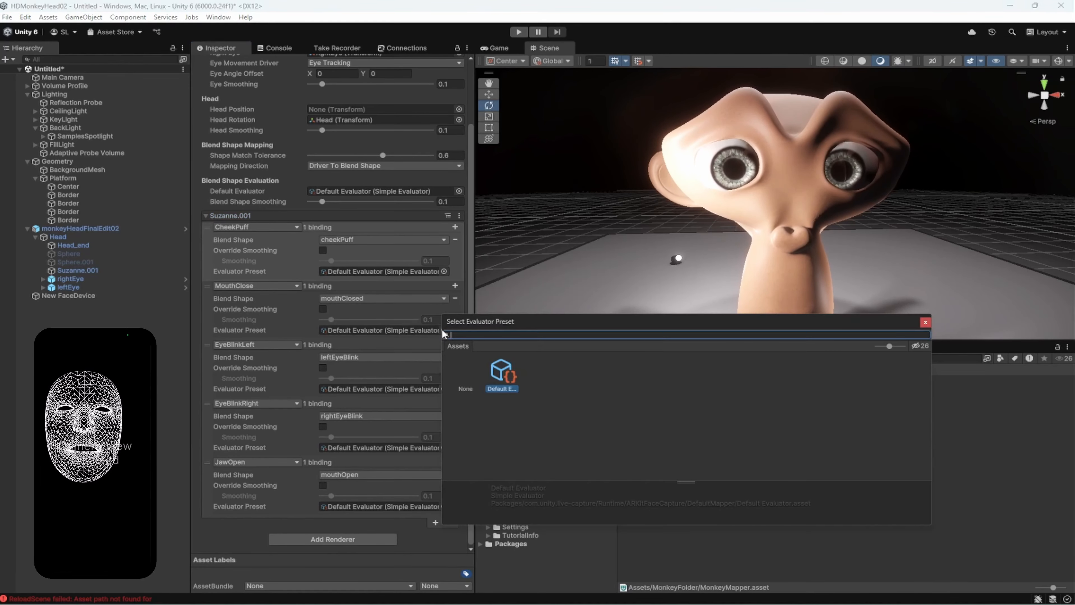
{"action": "left_click", "coordinate": [465, 379]}
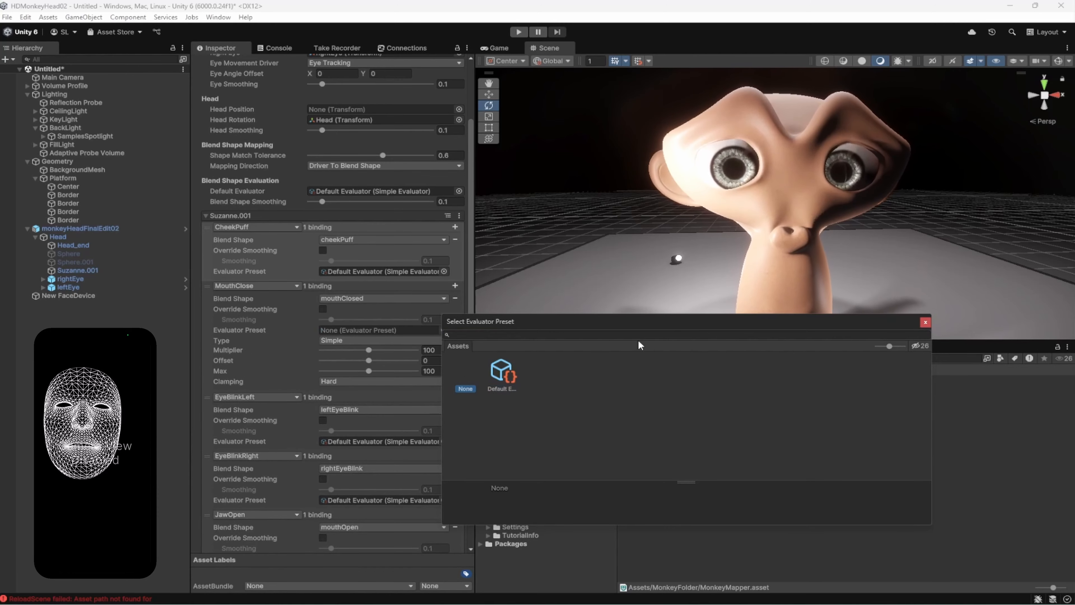
{"action": "left_click", "coordinate": [925, 323]}
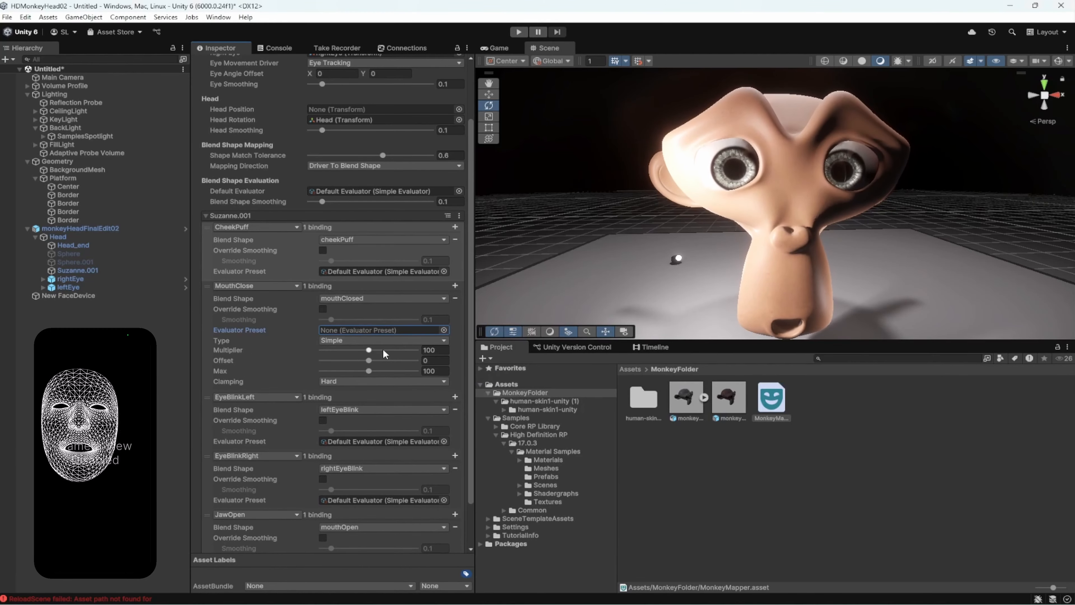
{"action": "left_click_drag", "start_coordinate": [367, 362], "coordinate": [392, 364]}
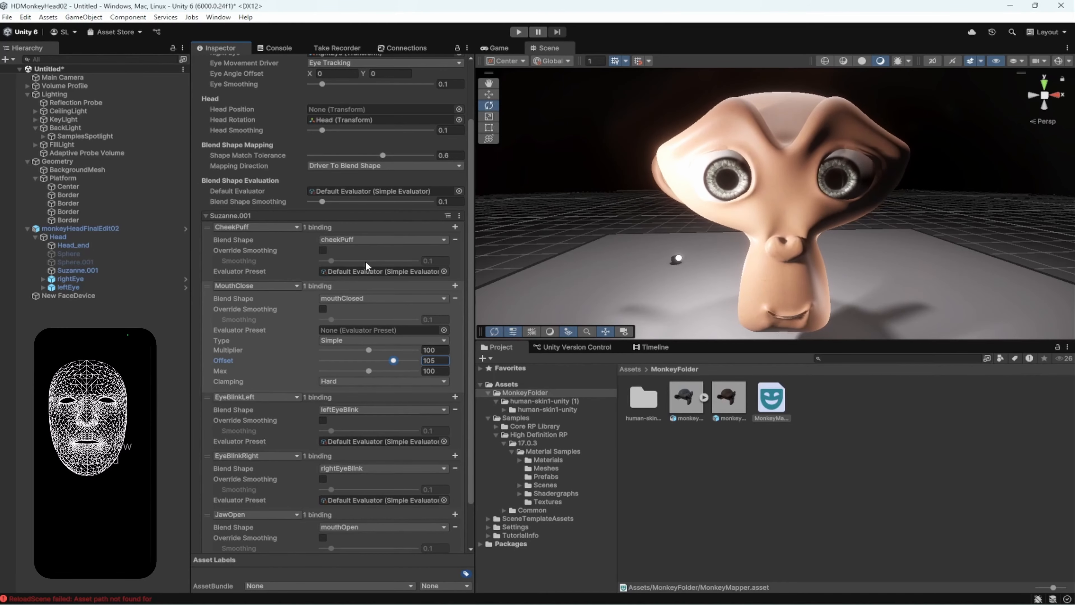
- Set the CheekPuff binding's evaluator preset to None, with its multiplier and max both at 200
{"action": "left_click", "coordinate": [444, 272]}
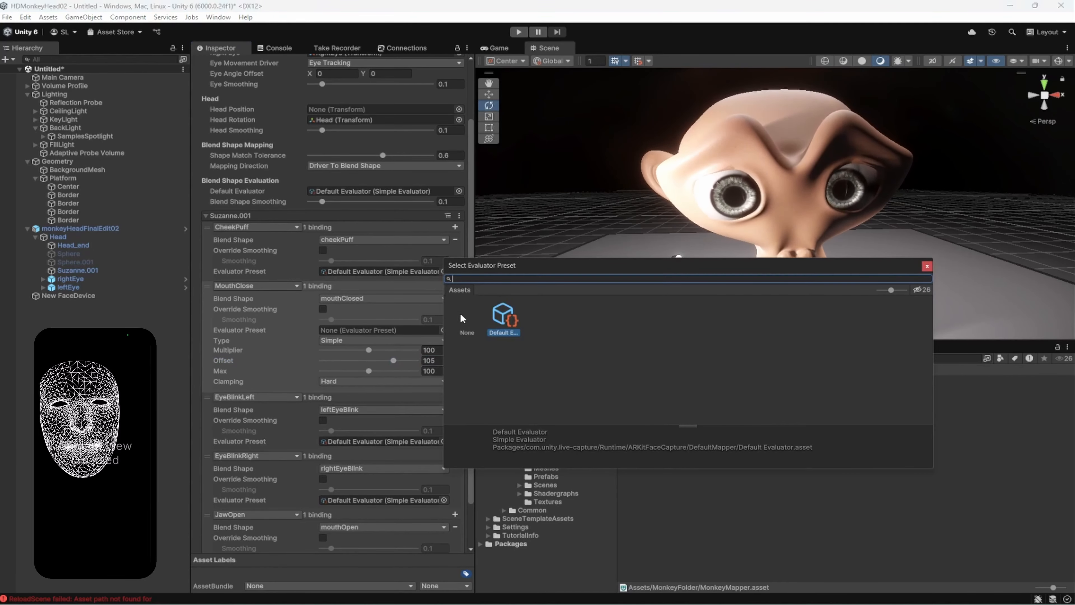
{"action": "left_click", "coordinate": [465, 322]}
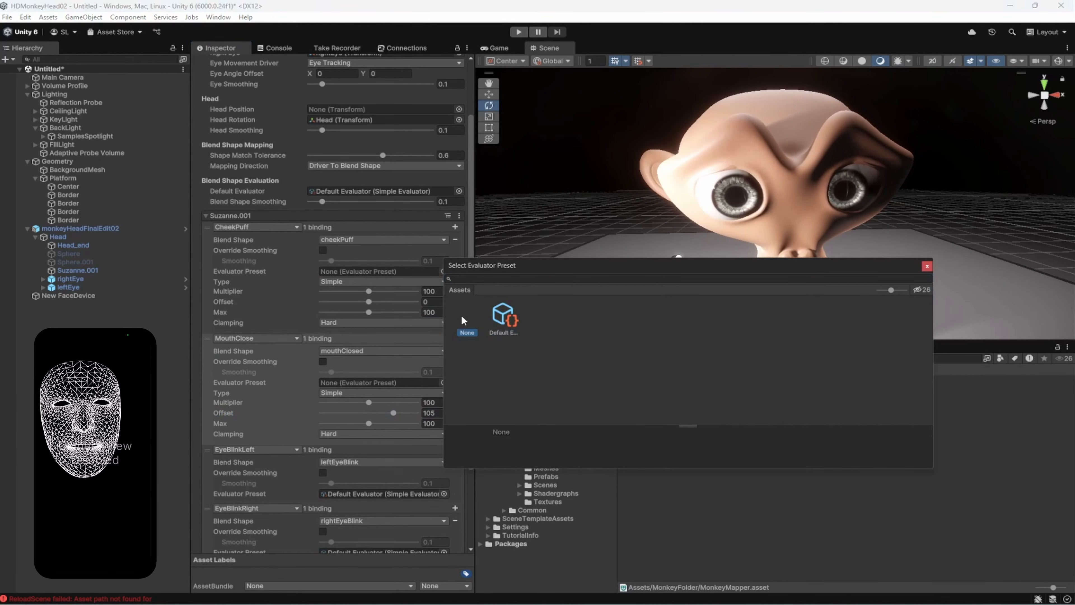
{"action": "left_click", "coordinate": [926, 267]}
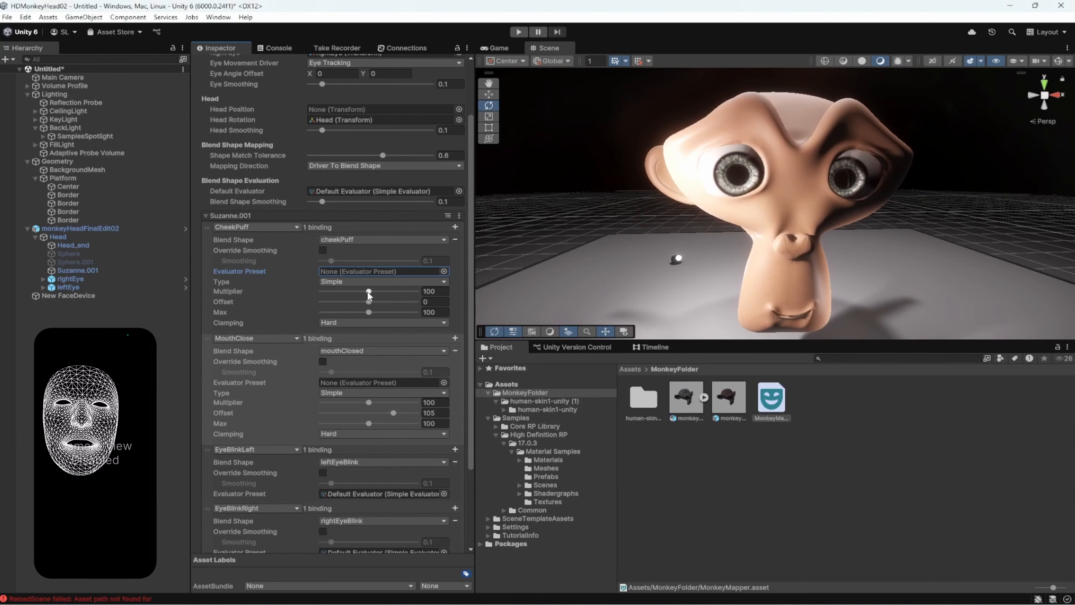
{"action": "left_click_drag", "start_coordinate": [368, 293], "coordinate": [421, 295]}
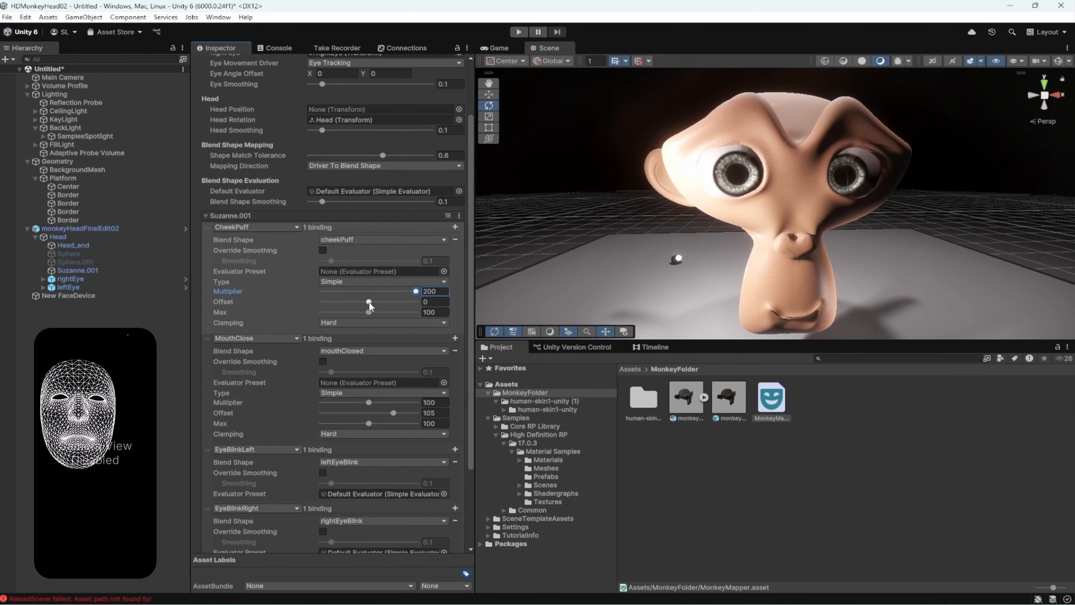
{"action": "left_click_drag", "start_coordinate": [369, 312], "coordinate": [416, 313]}
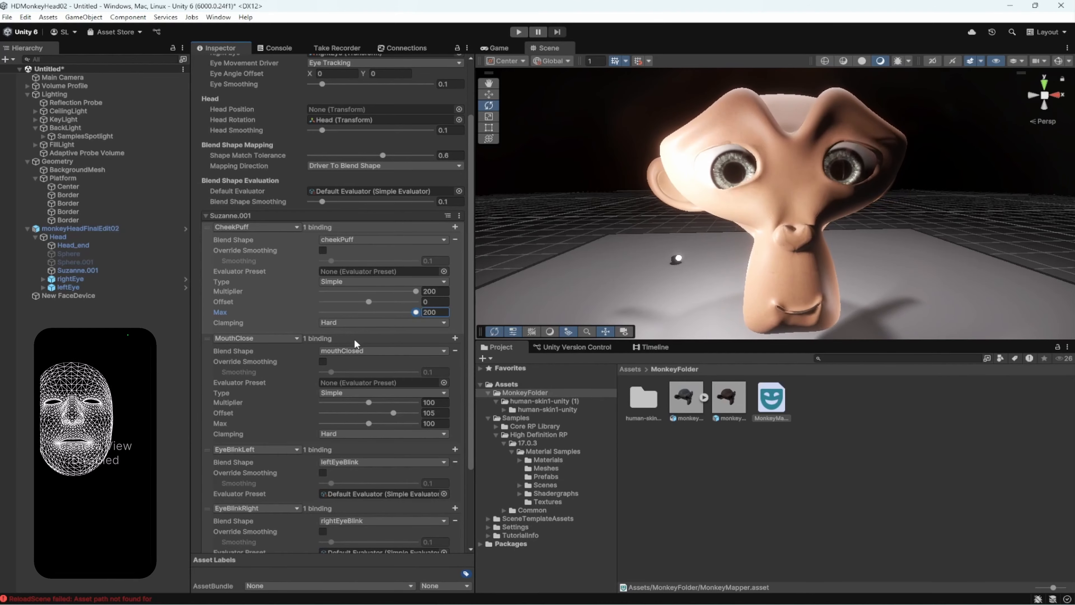
- Set the EyeBlinkLeft binding's evaluator preset to None, its multiplier to 157 and its max to 149
{"action": "scroll", "coordinate": [355, 343], "scroll_direction": "down", "scroll_amount": 5}
{"action": "scroll", "coordinate": [334, 344], "scroll_direction": "down", "scroll_amount": 1}
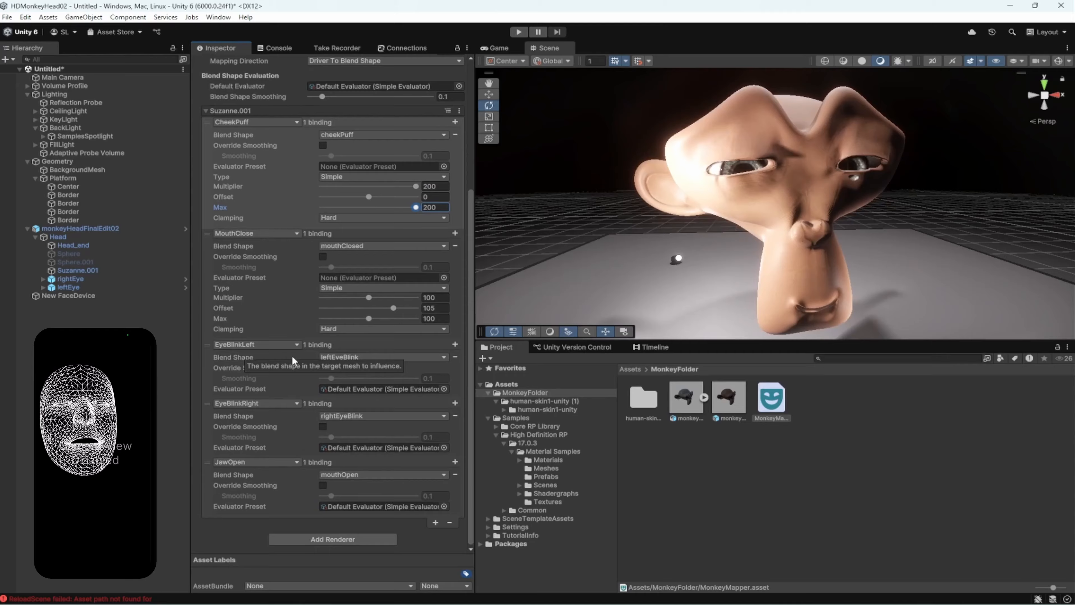
{"action": "mouse_move", "coordinate": [287, 392]}
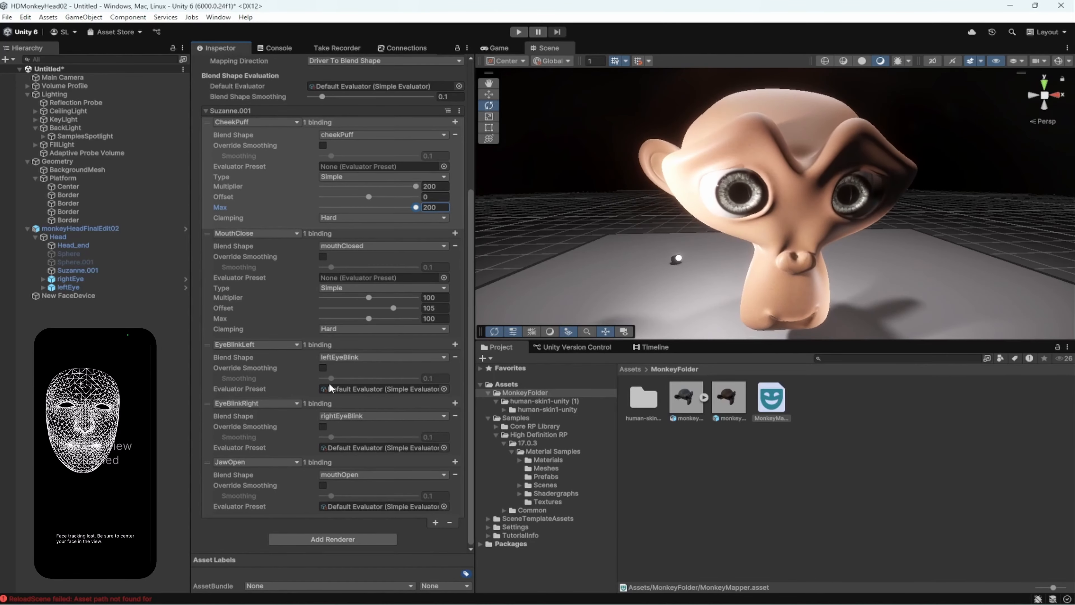
{"action": "left_click", "coordinate": [444, 389]}
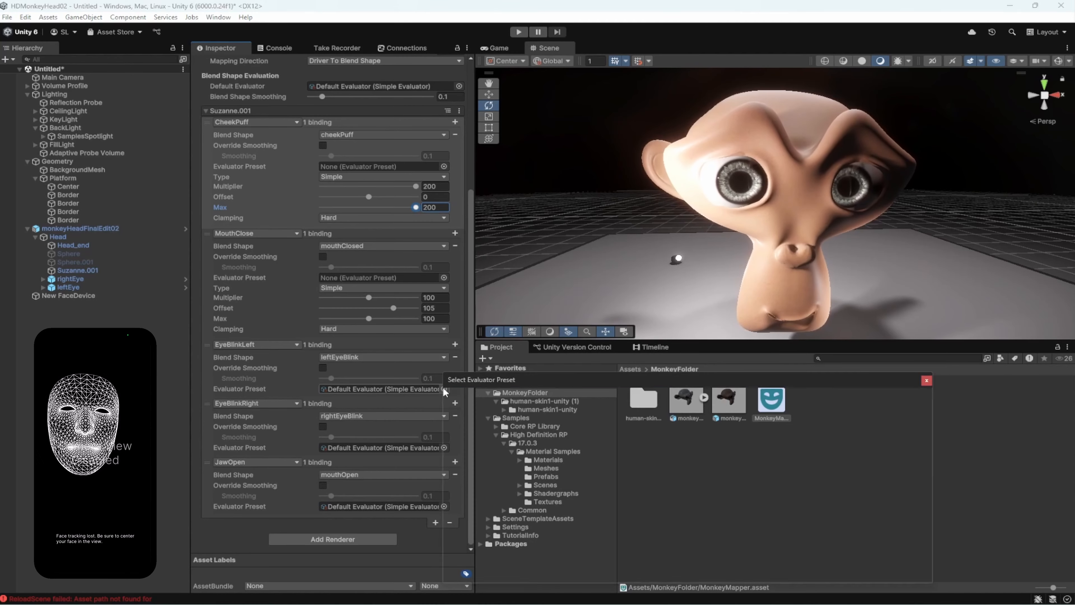
{"action": "left_click", "coordinate": [466, 439]}
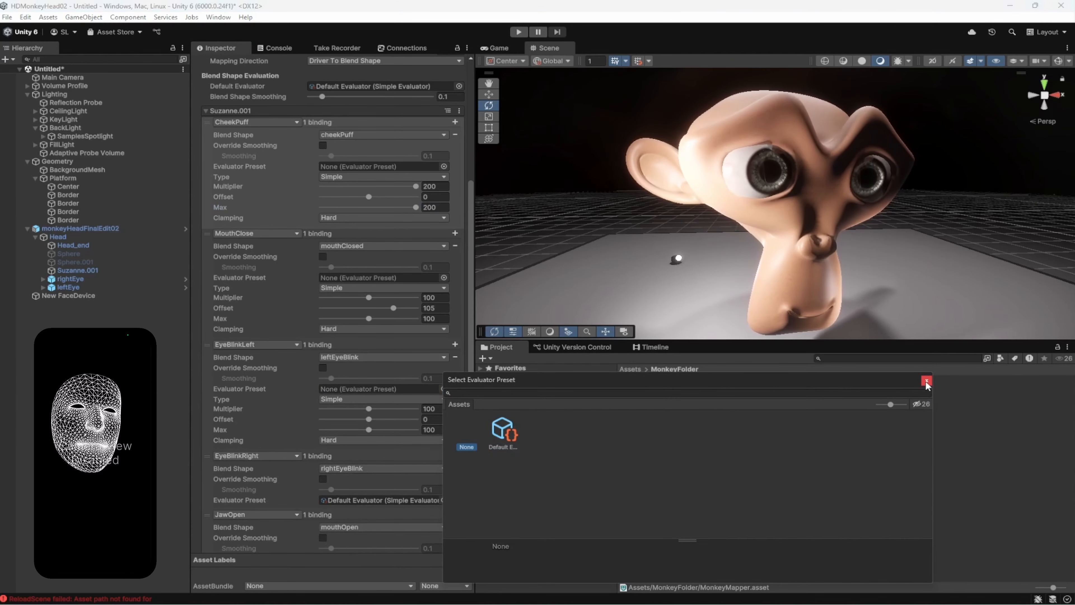
{"action": "key", "text": "Return"}
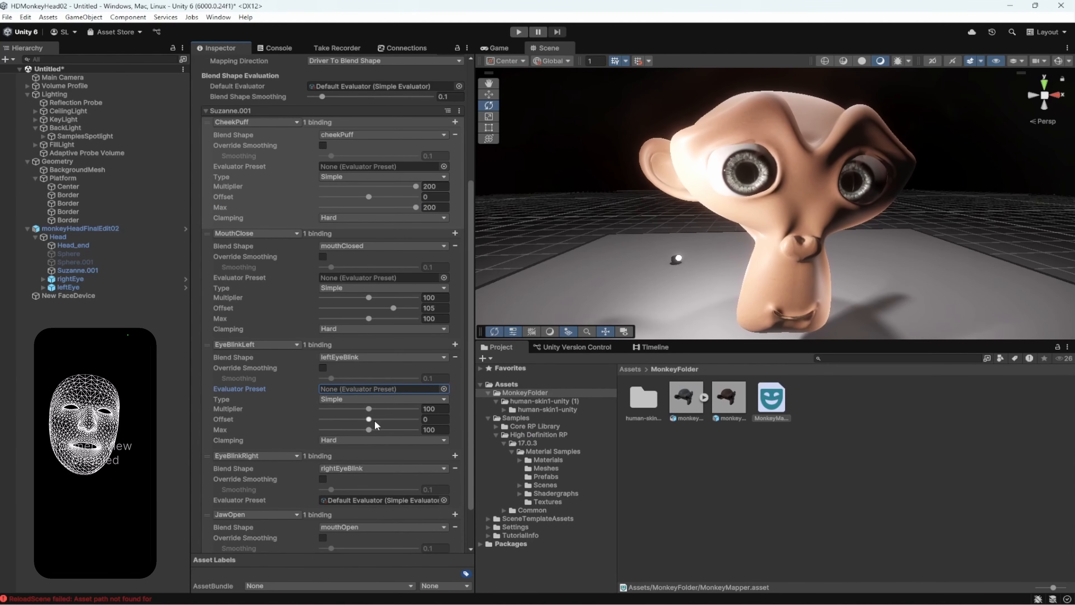
{"action": "left_click_drag", "start_coordinate": [371, 409], "coordinate": [429, 430]}
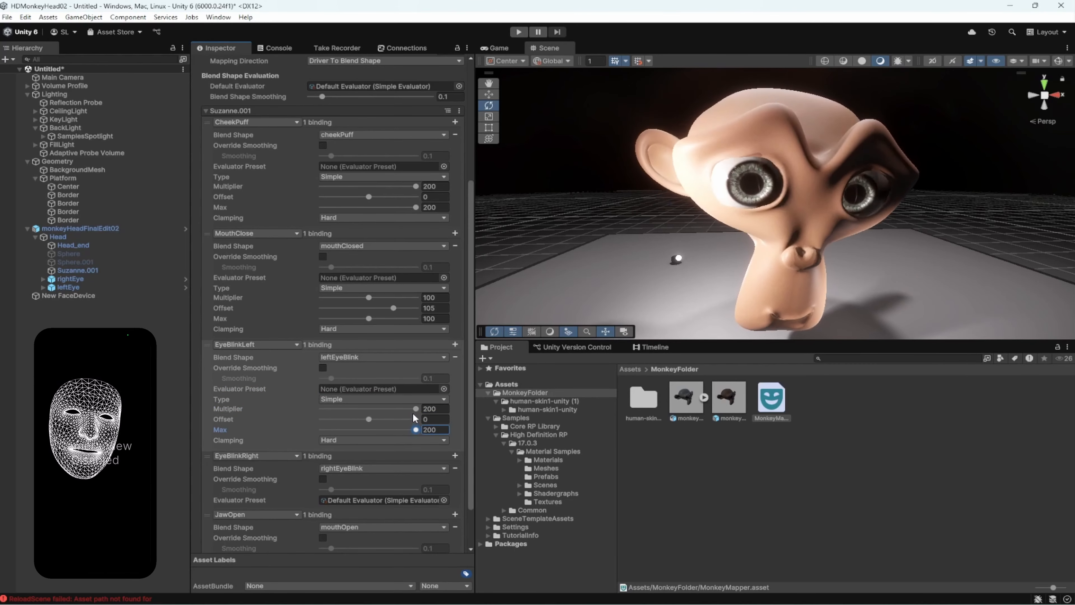
{"action": "left_click_drag", "start_coordinate": [415, 411], "coordinate": [393, 431]}
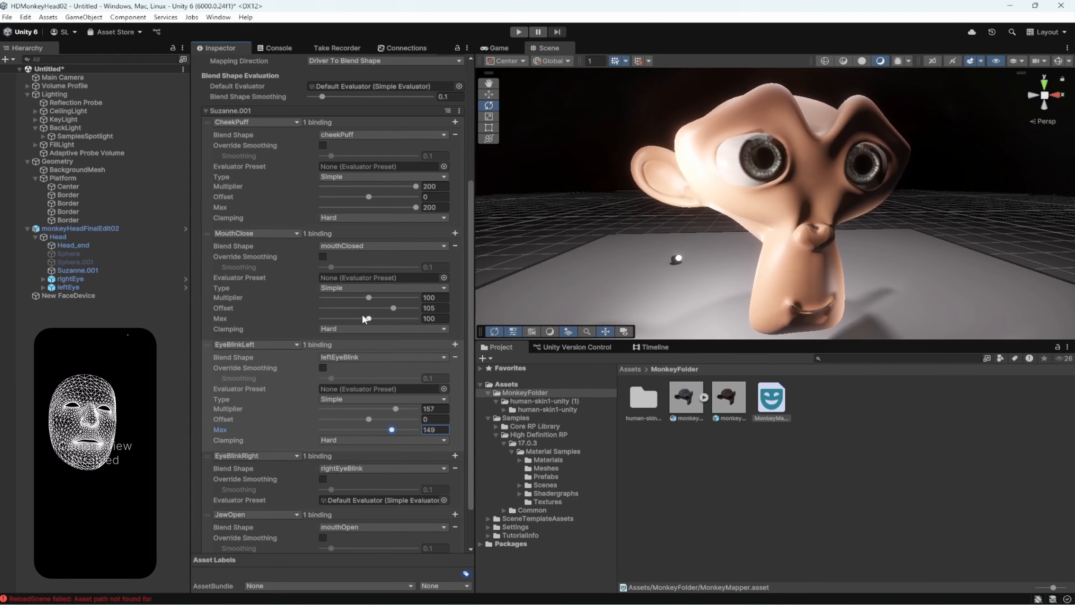
- Set the Monkey Mapper's head smoothing to about 0.773
{"action": "scroll", "coordinate": [362, 313], "scroll_direction": "up", "scroll_amount": 8}
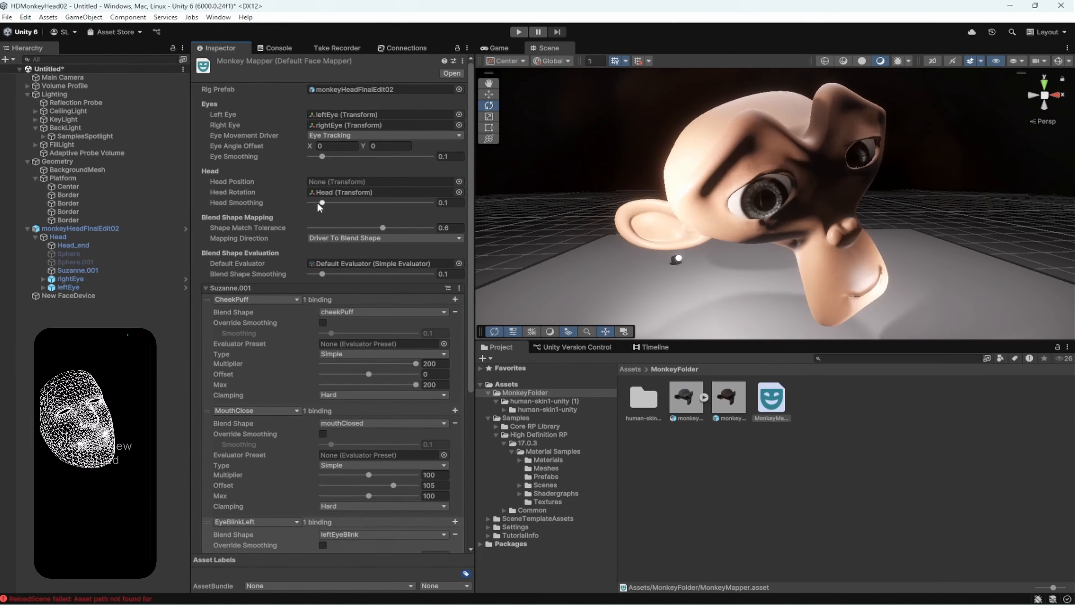
{"action": "left_click_drag", "start_coordinate": [318, 203], "coordinate": [401, 203]}
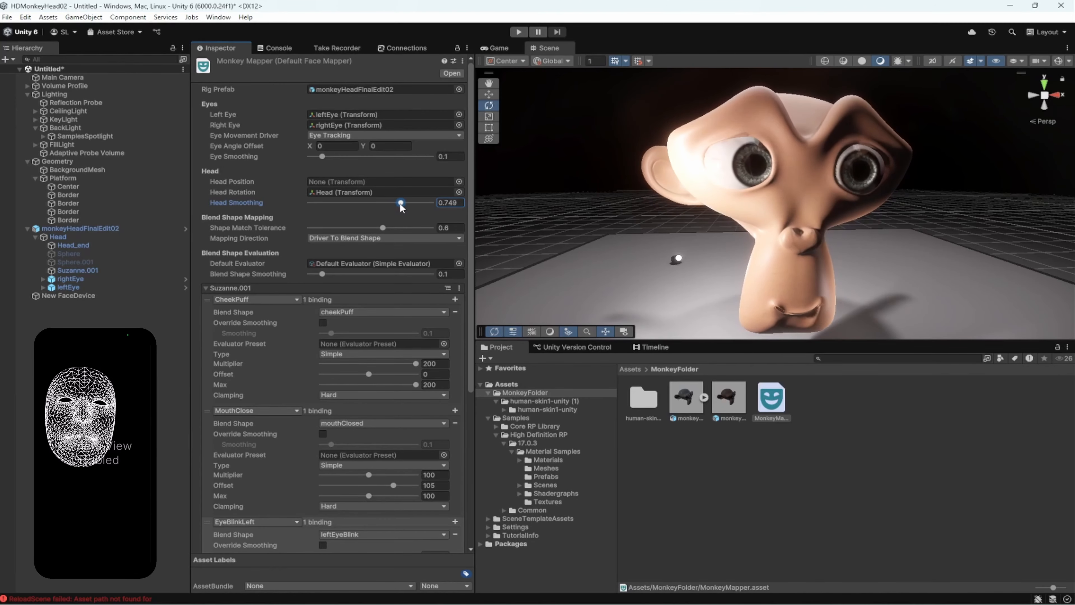
{"action": "left_click_drag", "start_coordinate": [400, 203], "coordinate": [436, 203]}
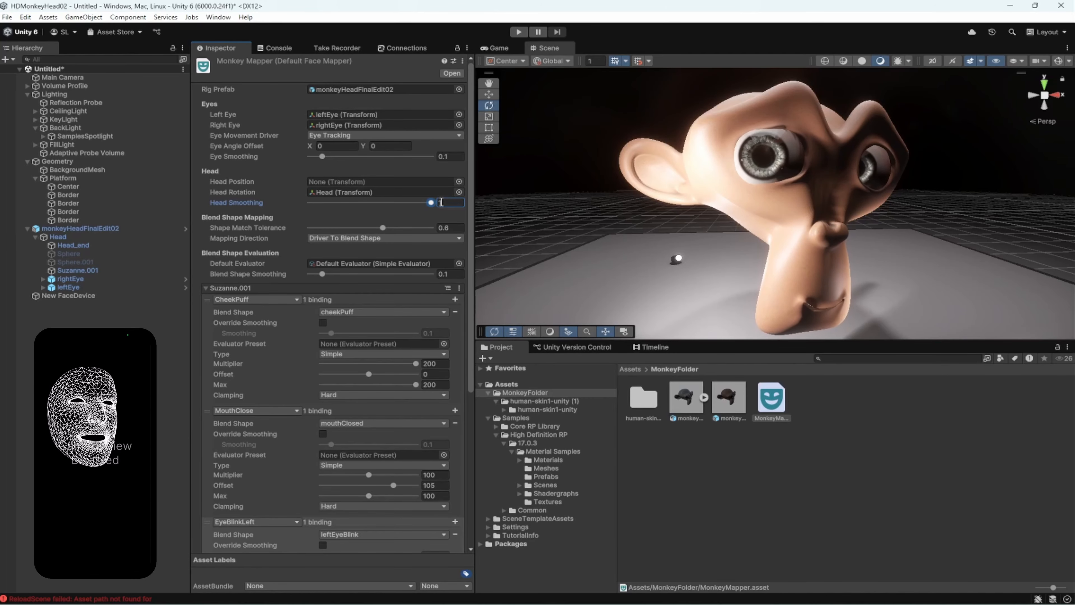
{"action": "left_click_drag", "start_coordinate": [430, 205], "coordinate": [402, 205]}
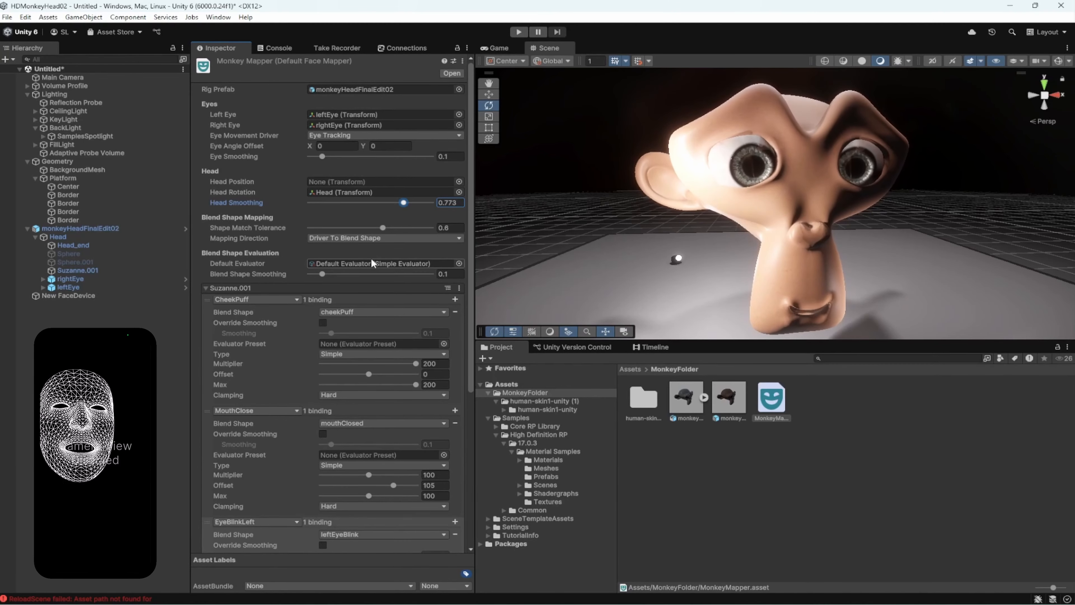
{"action": "scroll", "coordinate": [377, 256], "scroll_direction": "down", "scroll_amount": 5}
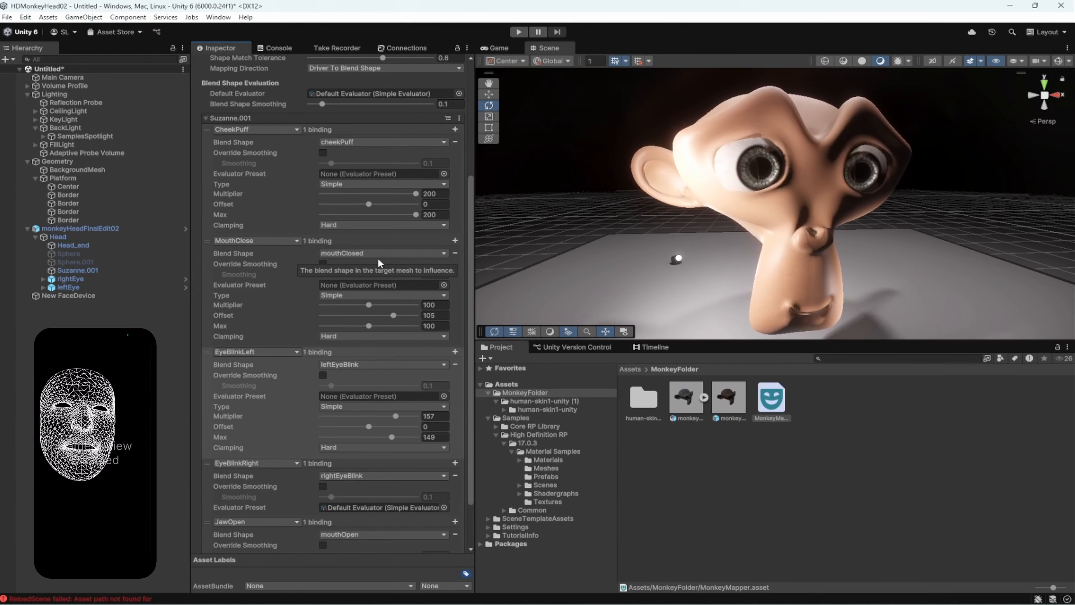
{"action": "scroll", "coordinate": [377, 259], "scroll_direction": "down", "scroll_amount": 3}
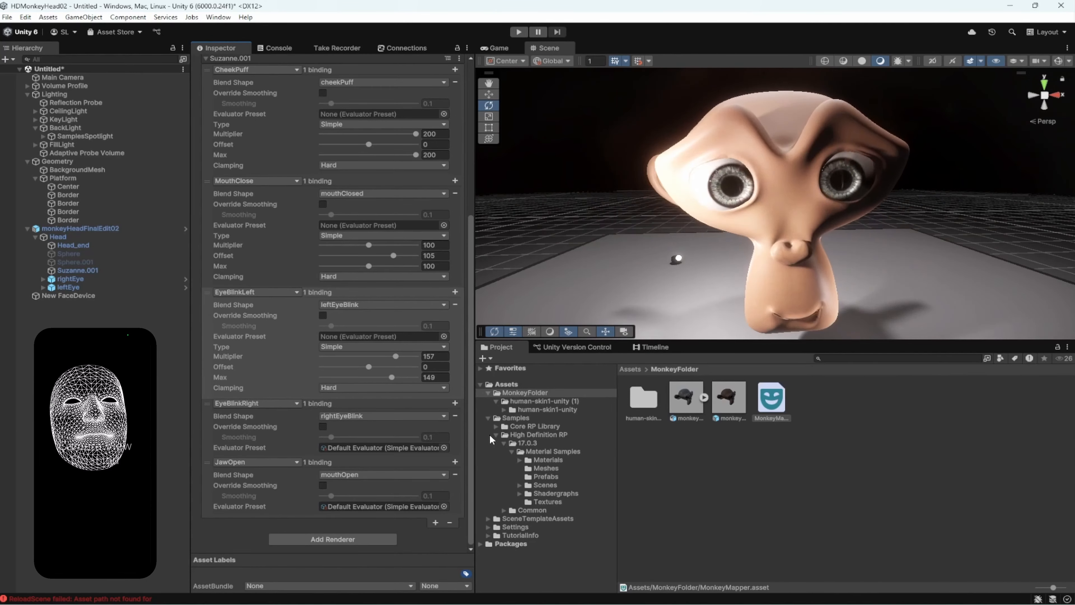
- Enlarge the viewport area by shrinking the project browser below it, and show the Game view
{"action": "left_click_drag", "start_coordinate": [537, 339], "coordinate": [542, 461]}
{"action": "mouse_move", "coordinate": [539, 48]}
{"action": "left_mouse_down"}
{"action": "mouse_move", "coordinate": [570, 140]}
{"action": "mouse_move", "coordinate": [605, 111]}
{"action": "mouse_move", "coordinate": [524, 48]}
{"action": "left_mouse_up"}
{"action": "left_click", "coordinate": [496, 48]}
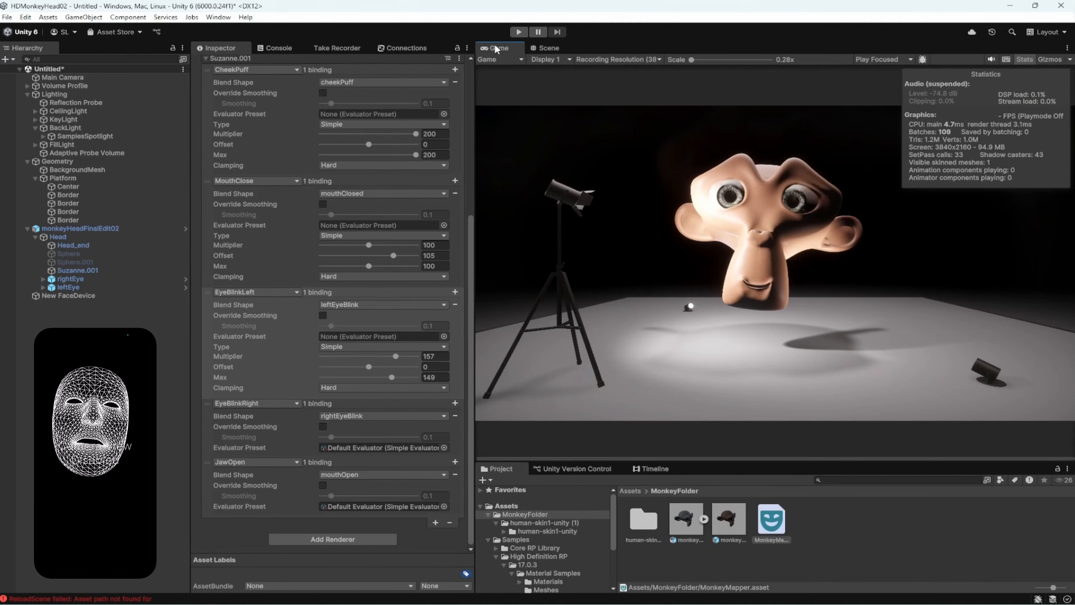
- Hide the Game view's statistics overlay and detach the view into its own maximized window
{"action": "left_click", "coordinate": [1027, 60]}
{"action": "left_click_drag", "start_coordinate": [501, 48], "coordinate": [180, 276]}
{"action": "left_click", "coordinate": [564, 145]}
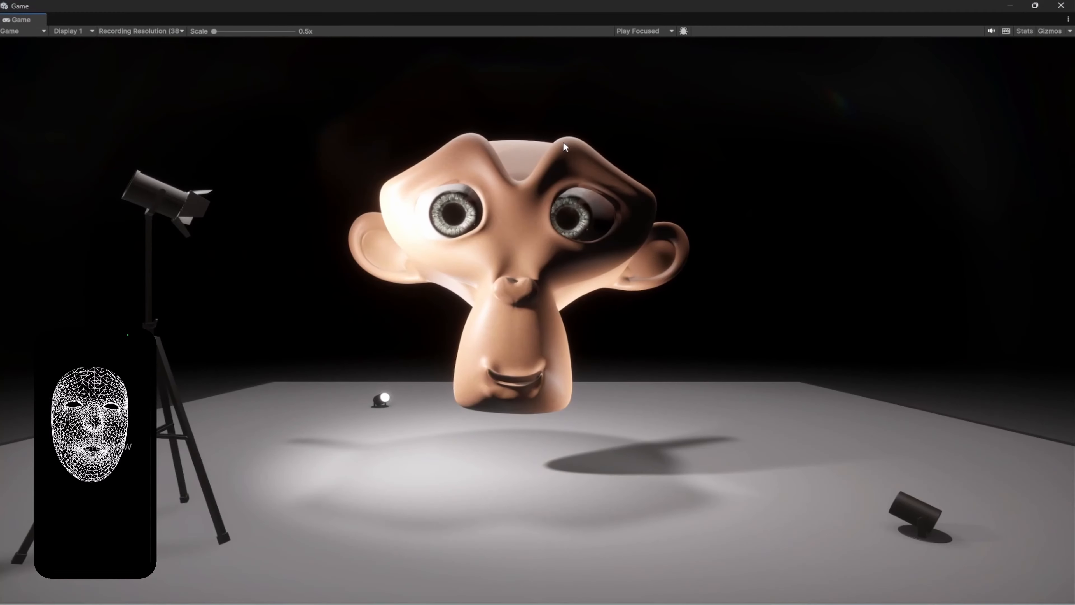